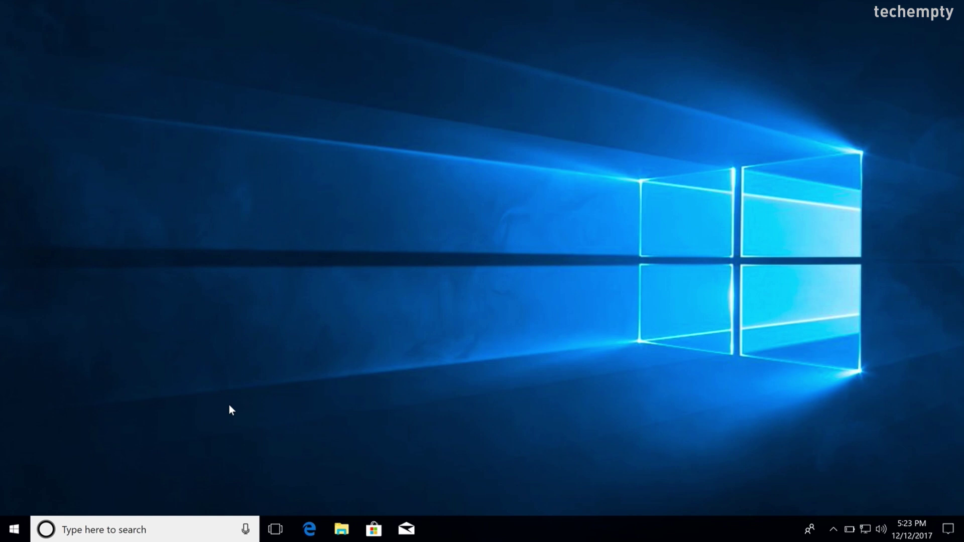
# Open the Windows 10 taskbar search box to look for an app
pyautogui.click(180, 527)
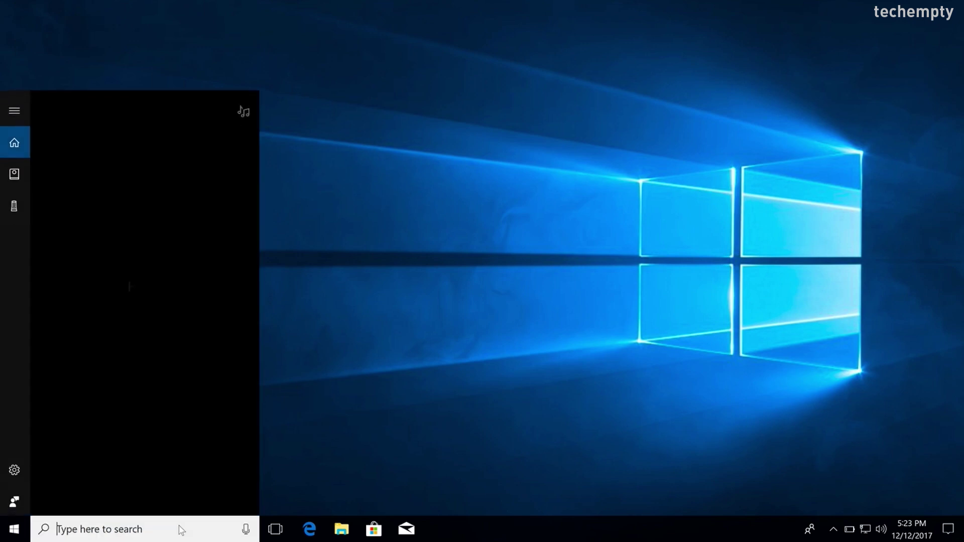
pyautogui.write('notepad')
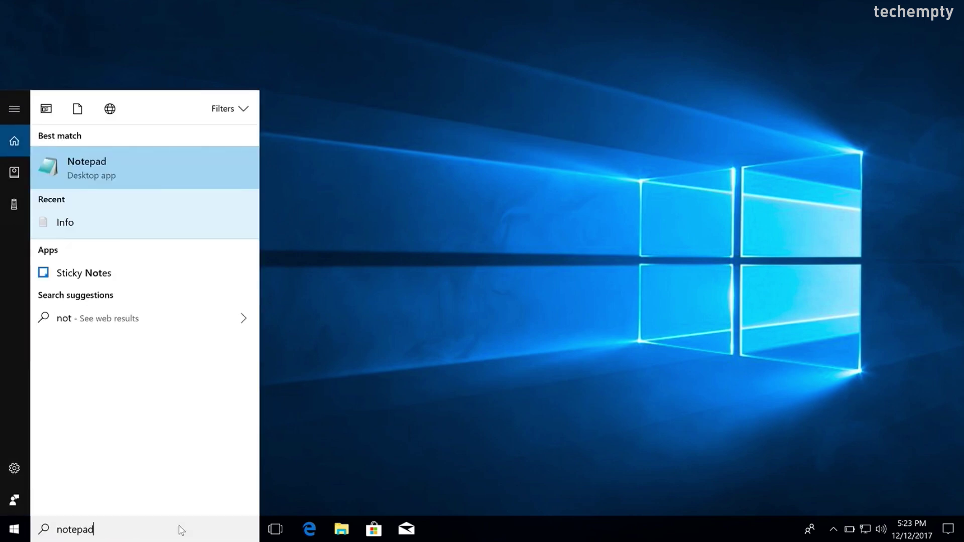
# Run the Notepad search result as administrator and approve the UAC prompt
pyautogui.rightClick(214, 177)
pyautogui.click(215, 188)
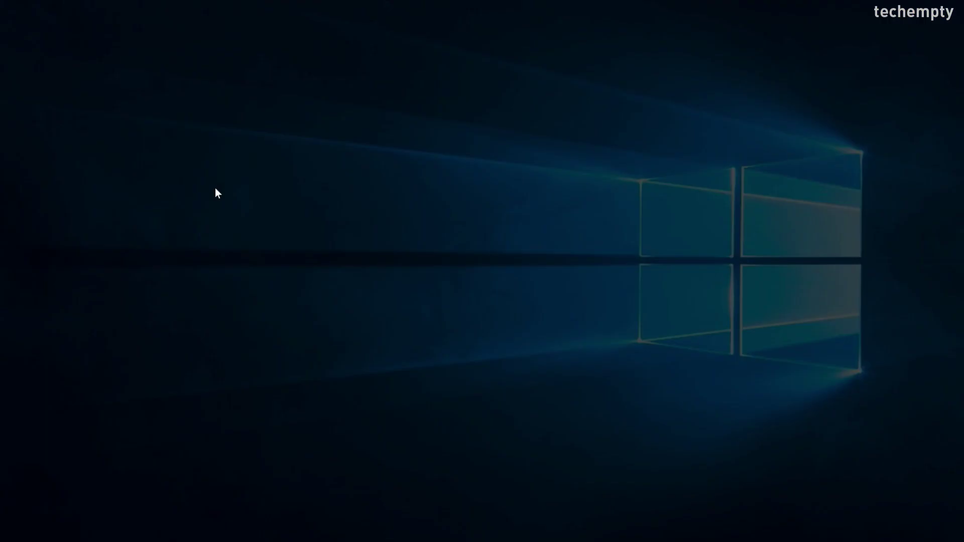
pyautogui.click(427, 309)
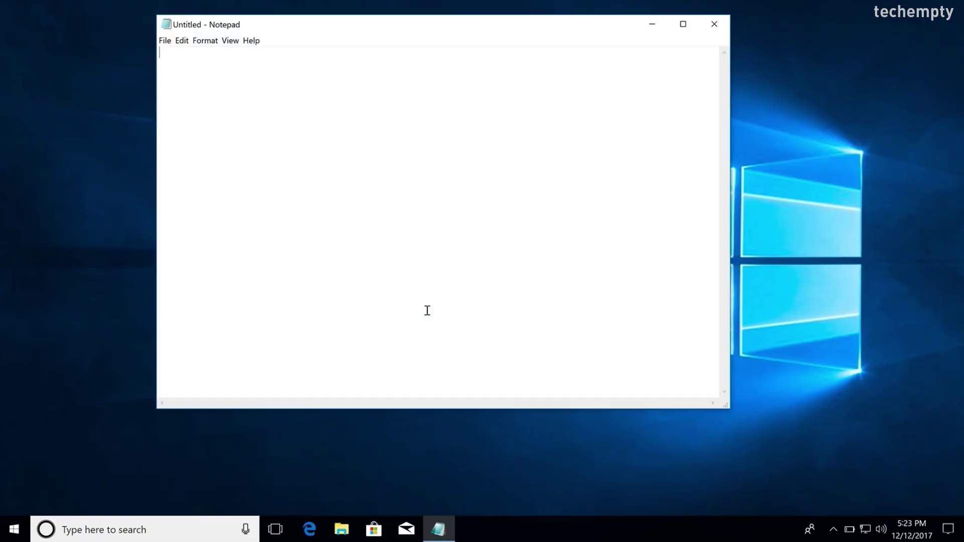
# In the Open dialog, browse to C:\Windows\System32\drivers\etc
pyautogui.click(166, 41)
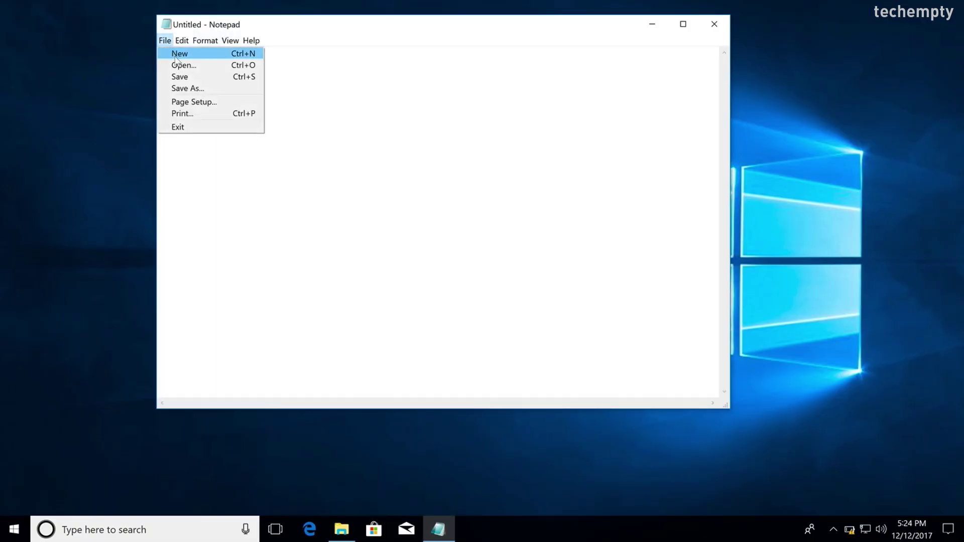
pyautogui.click(184, 65)
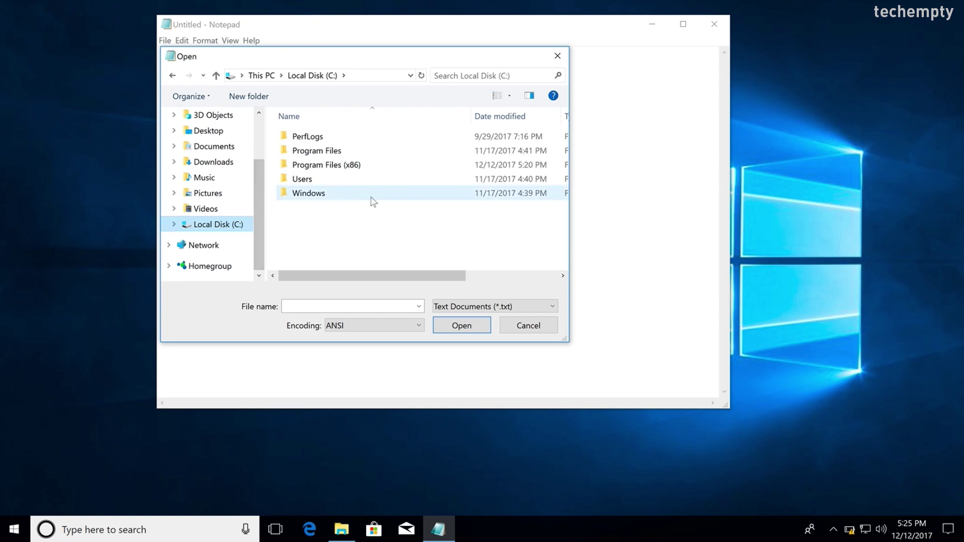
pyautogui.doubleClick(389, 200)
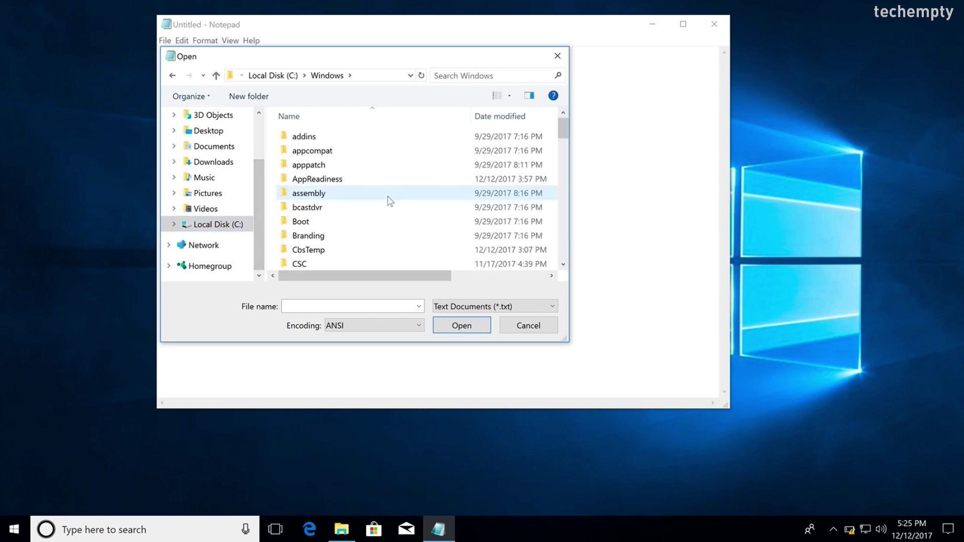
pyautogui.scroll(-15, 381, 218)
pyautogui.scroll(-1, 377, 256)
pyautogui.click(377, 263)
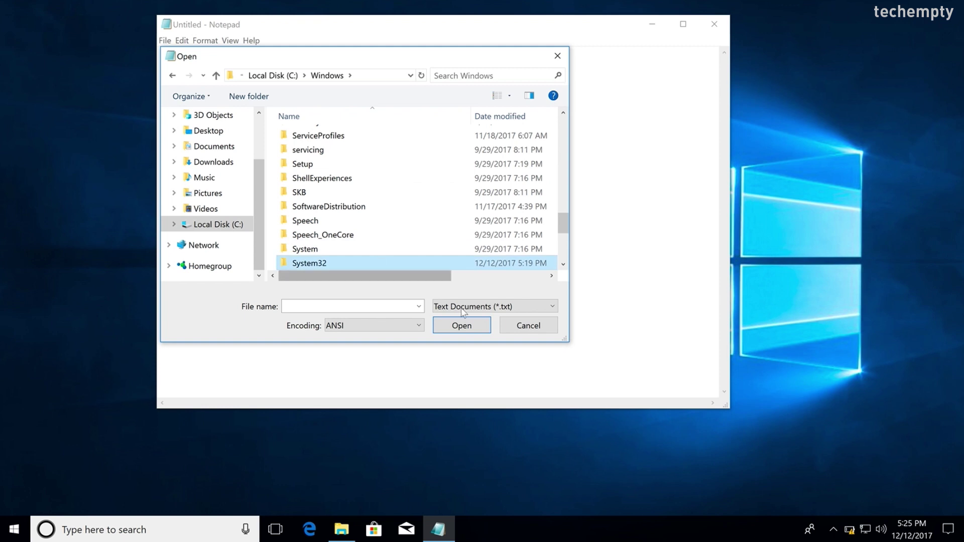
pyautogui.click(462, 326)
pyautogui.click(410, 217)
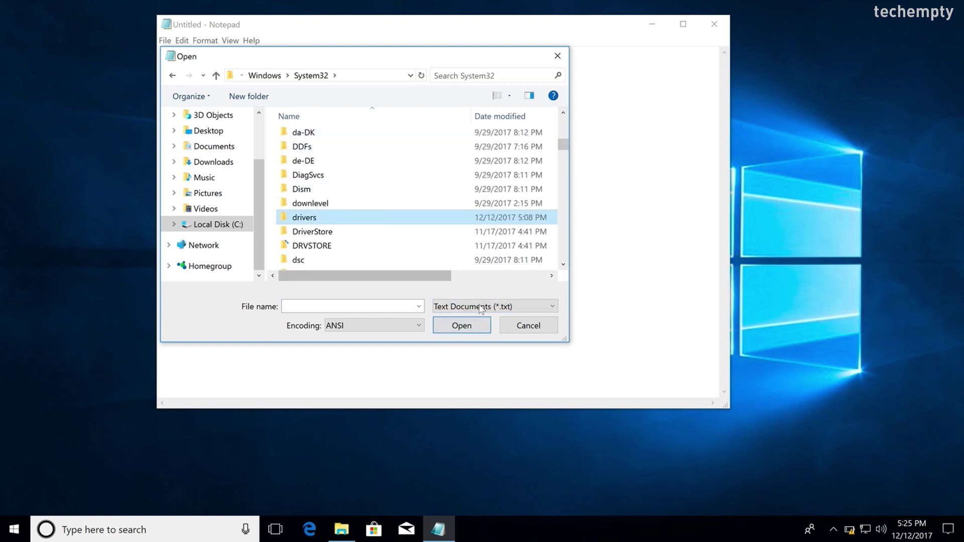
pyautogui.click(481, 328)
pyautogui.click(448, 151)
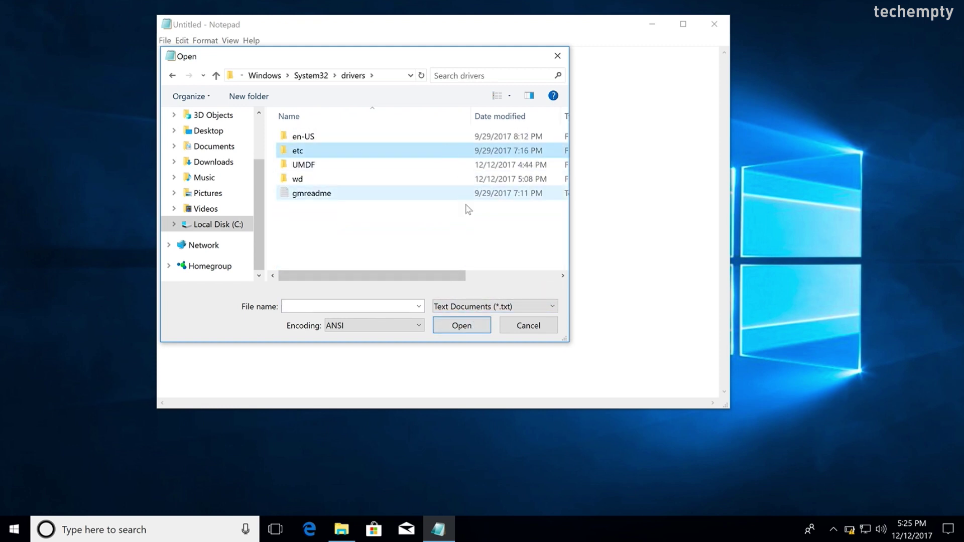
pyautogui.click(473, 328)
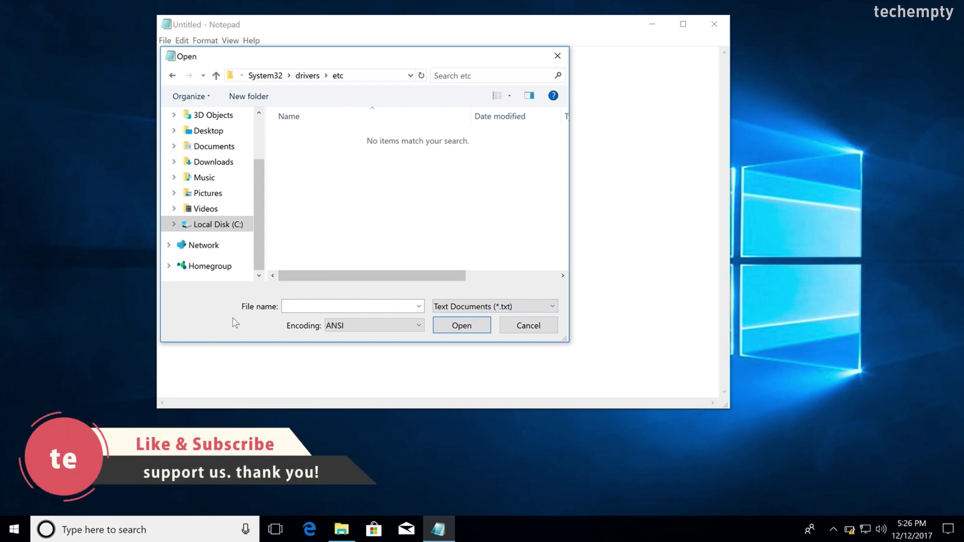
# Switch the file filter to All Files and open the hosts file
pyautogui.click(516, 315)
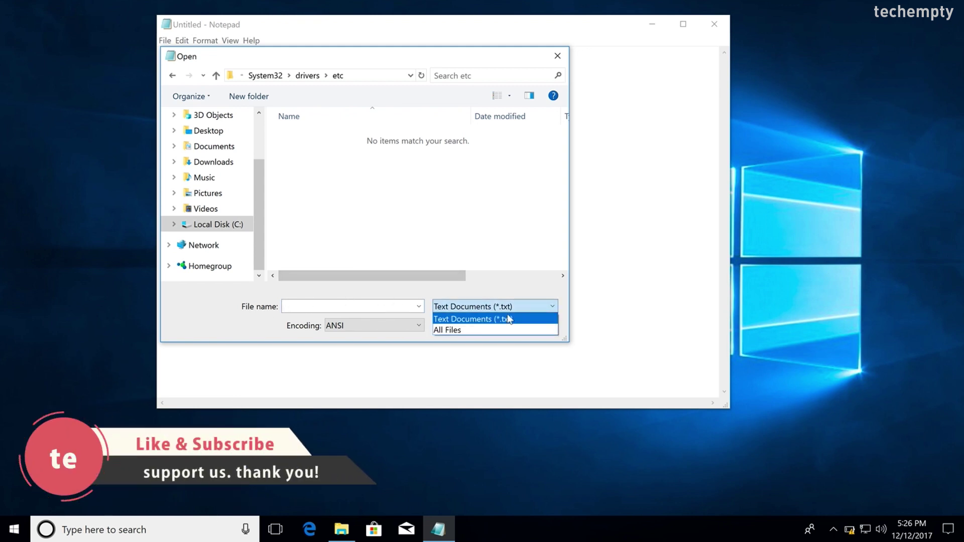
pyautogui.click(510, 329)
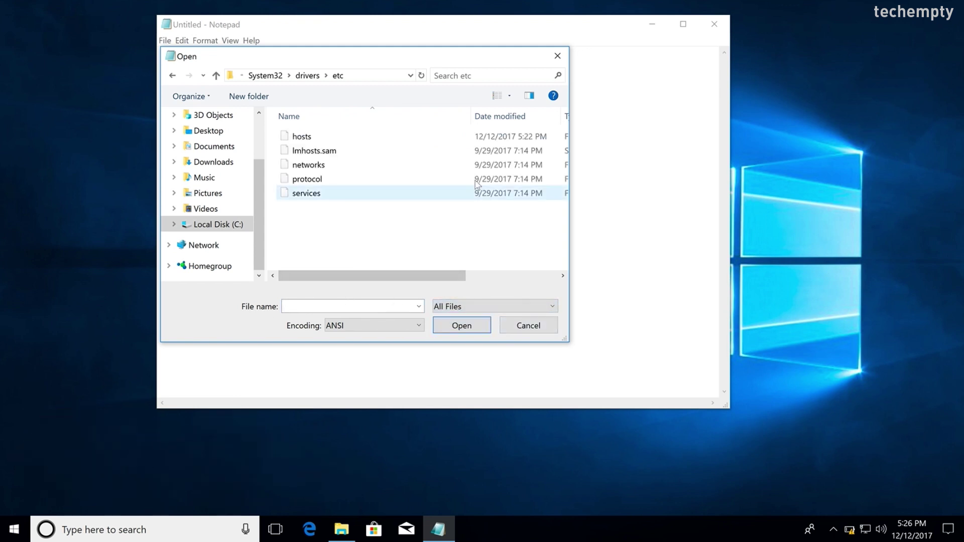
pyautogui.click(478, 138)
pyautogui.click(482, 326)
pyautogui.write('127.0.0.1 google.com')
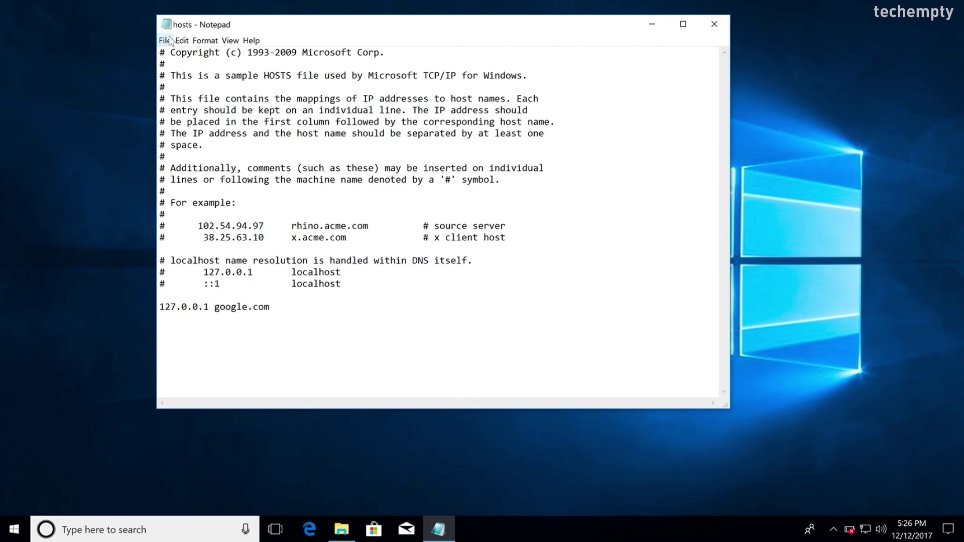
# Save the hosts file with its new '127.0.0.1 google.com' line
pyautogui.click(167, 40)
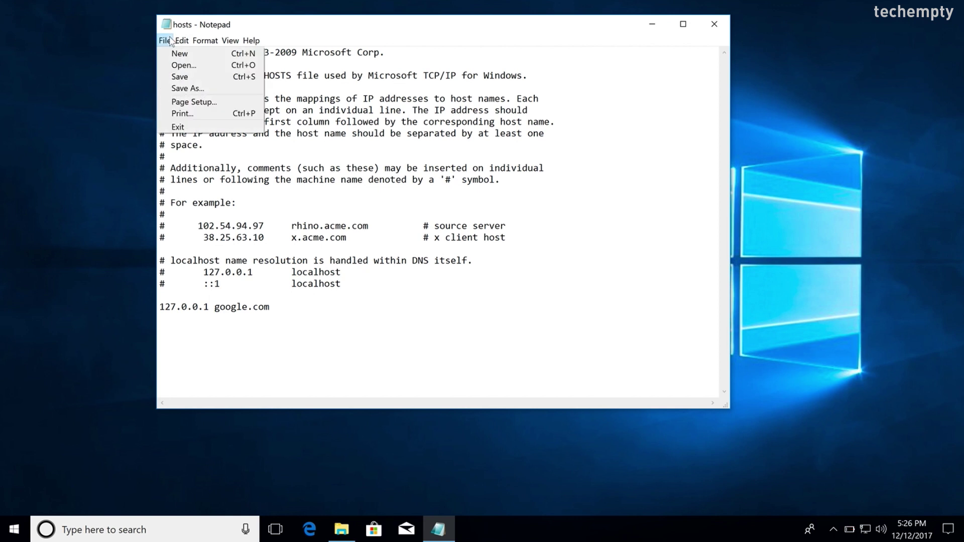
pyautogui.click(196, 79)
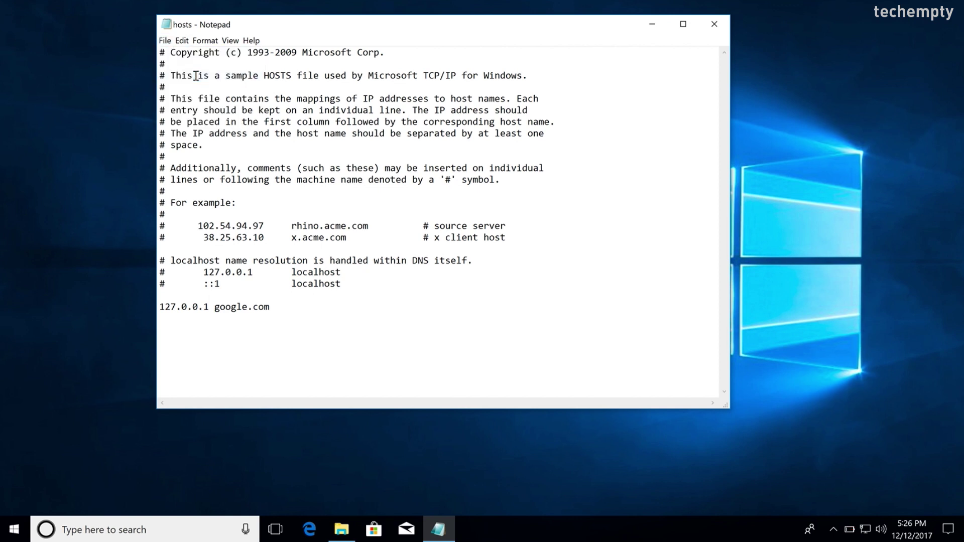
# Close the Notepad window holding the edited hosts file
pyautogui.click(704, 26)
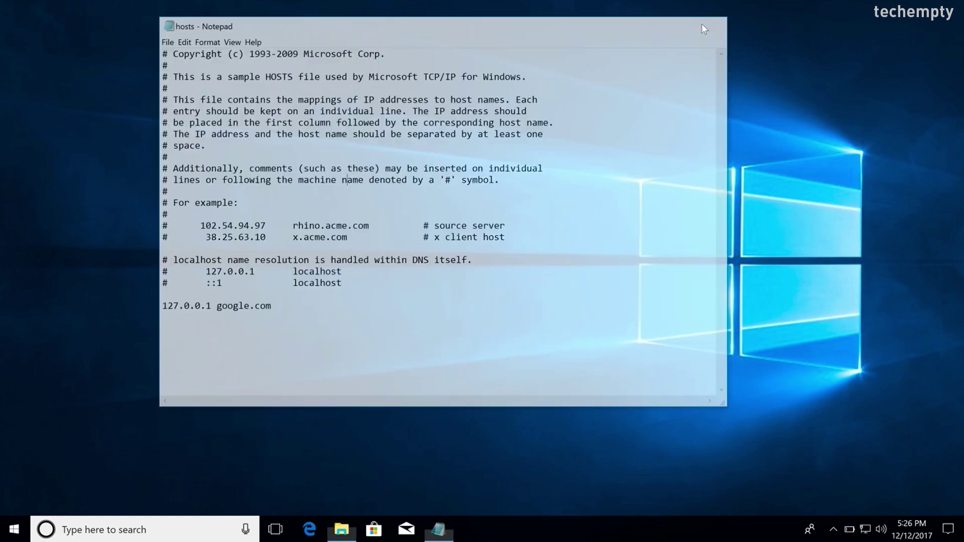